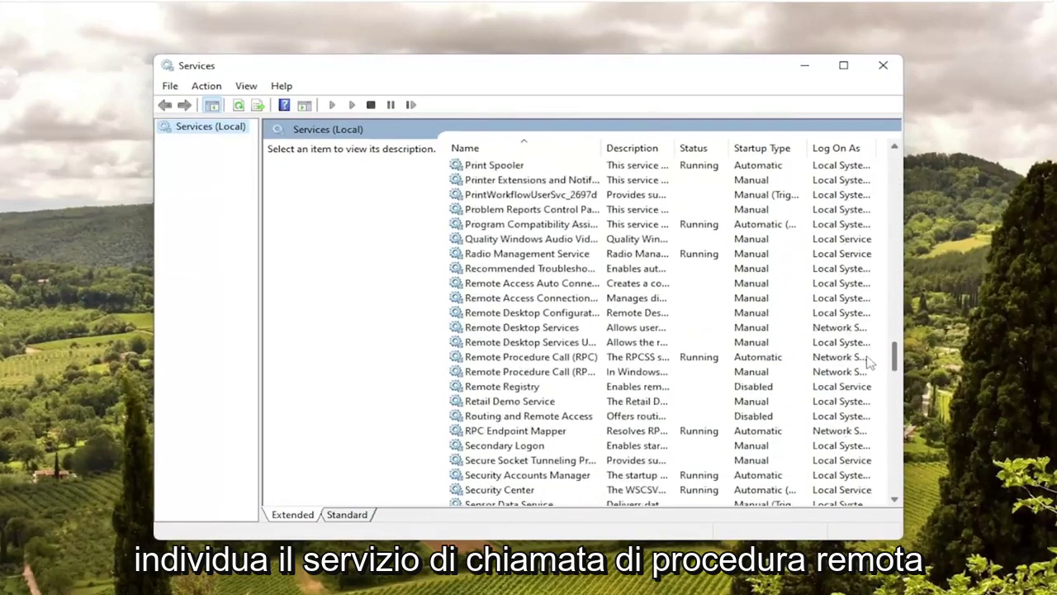
Step: Inspect the Remote Procedure Call (RPC) service's properties to confirm it is running
left_click(508, 298)
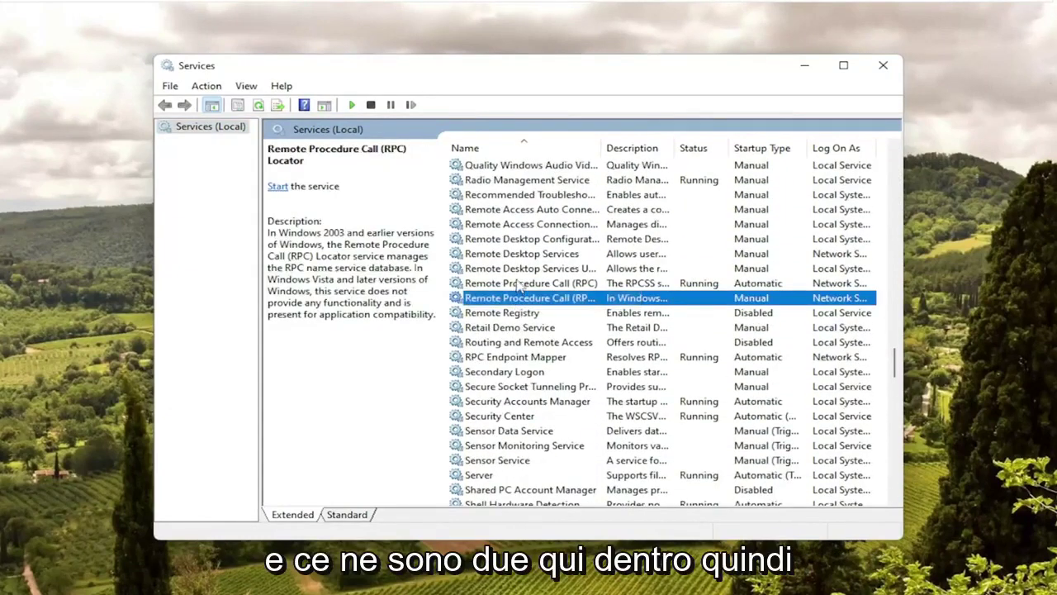
left_click(518, 284)
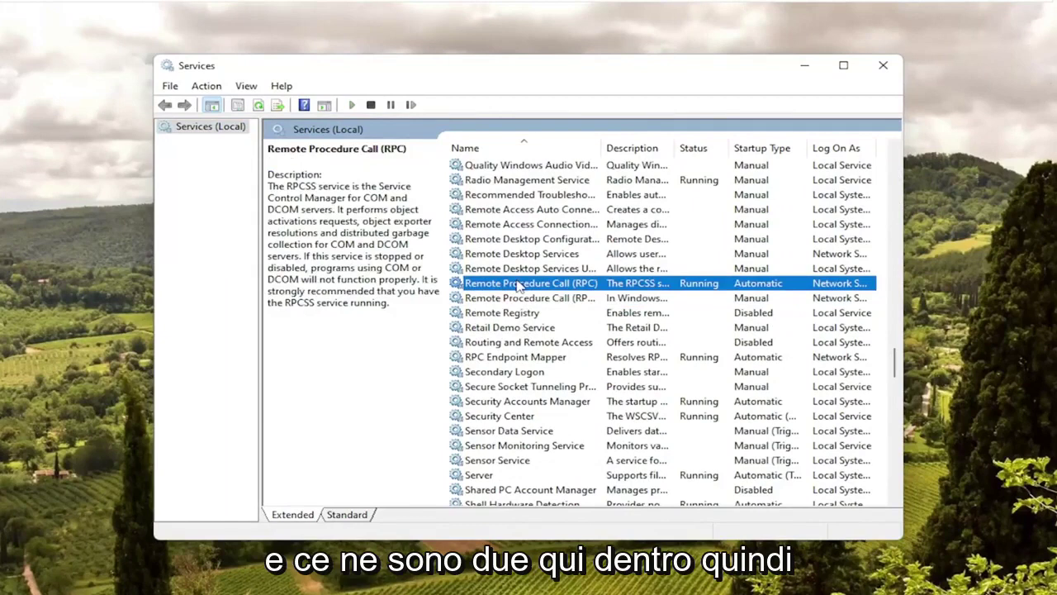
double_click(499, 283)
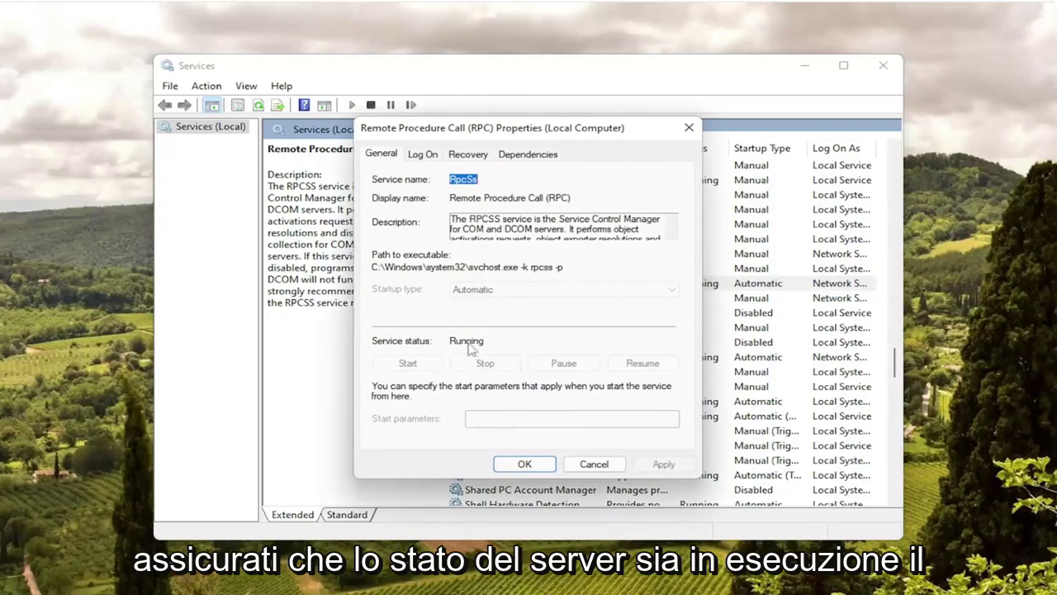
left_click(525, 465)
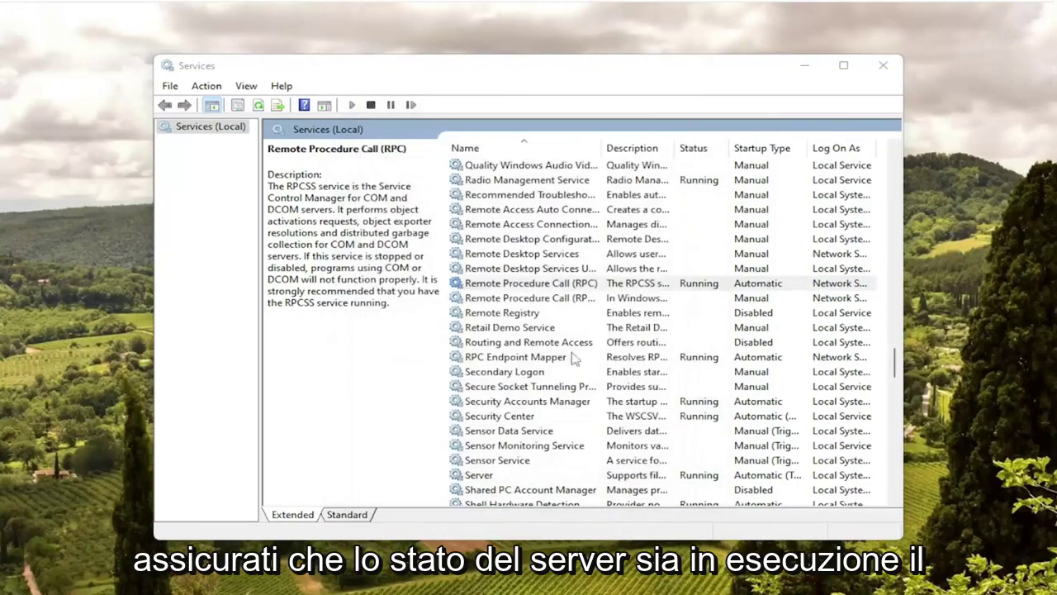
Step: Set RPC Locator to Automatic startup, start it, apply, and close Services
double_click(533, 299)
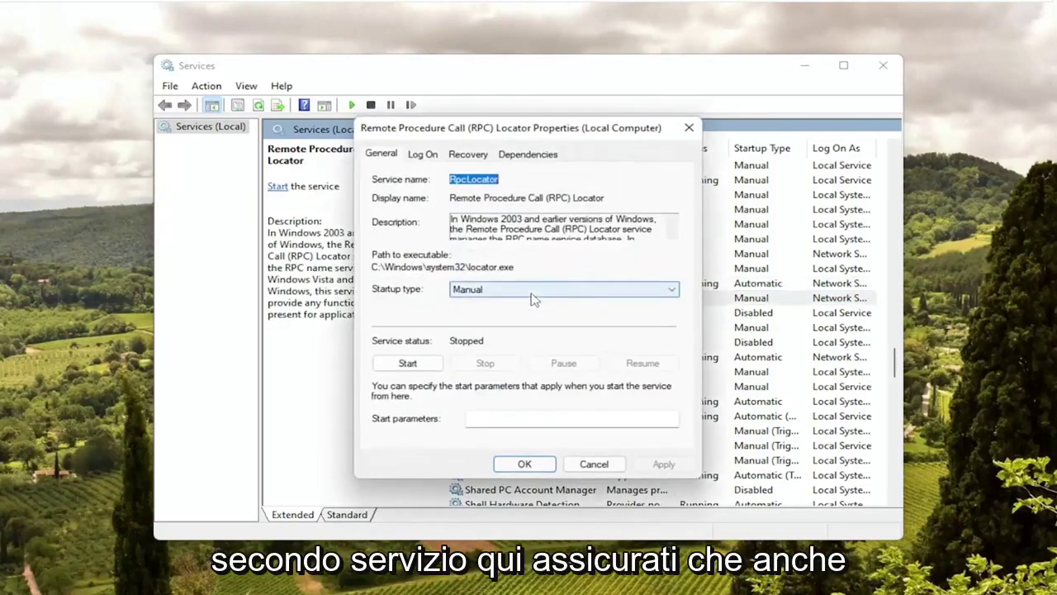
left_click(511, 291)
left_click(488, 318)
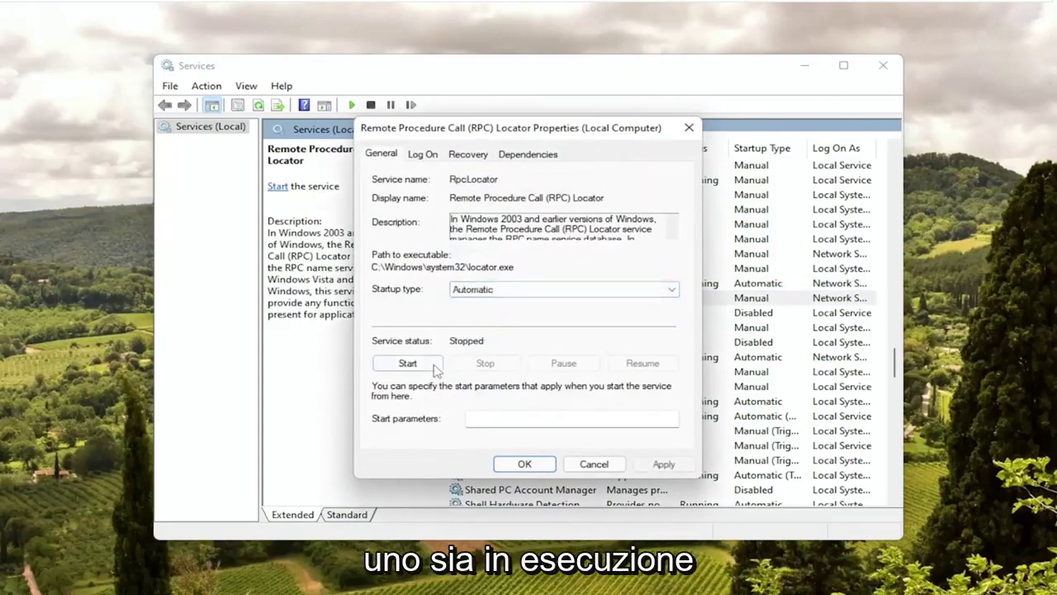
left_click(413, 364)
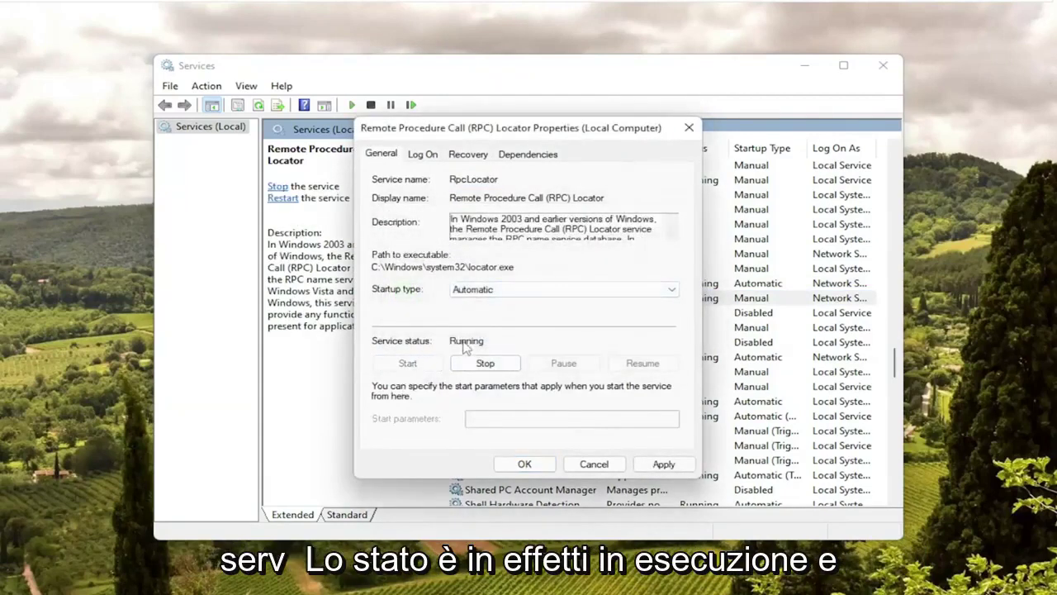
left_click(669, 464)
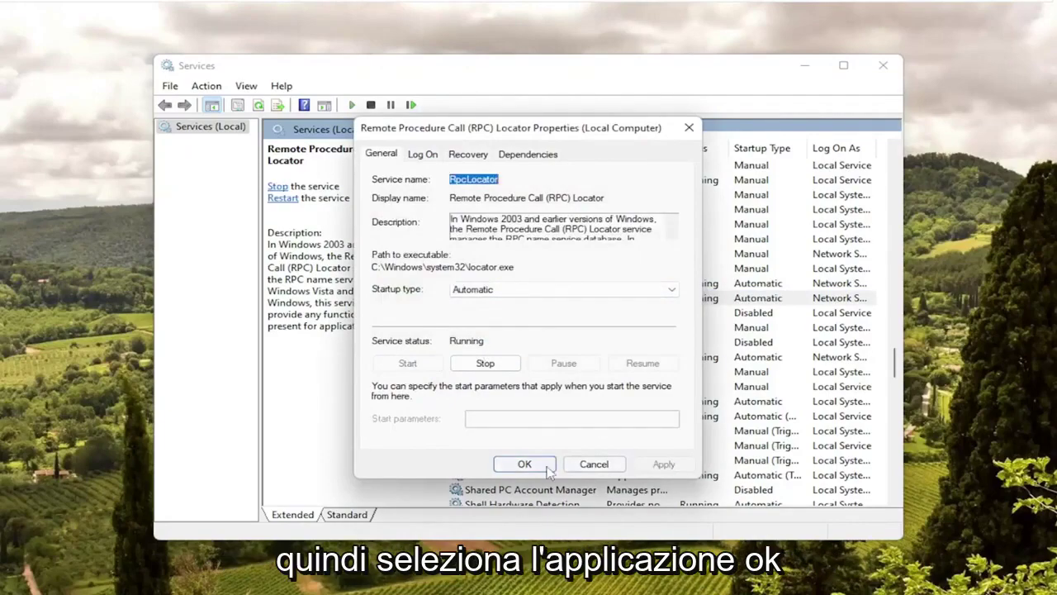
left_click(525, 464)
left_click(886, 69)
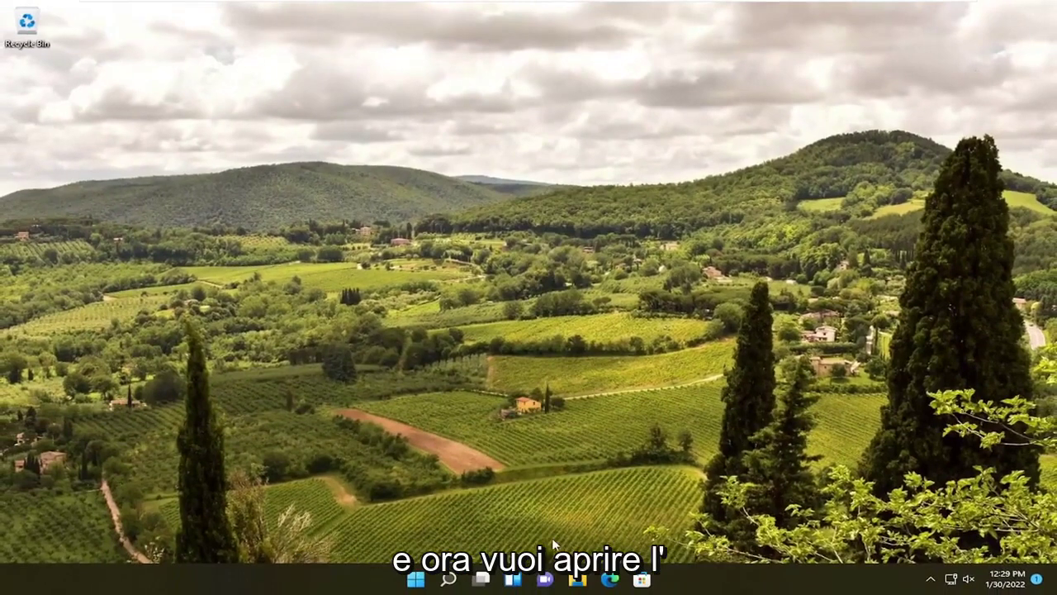
Step: Open Indexing Options from a search for 'index', centre it, and show its Advanced Options
left_click(447, 581)
type("index")
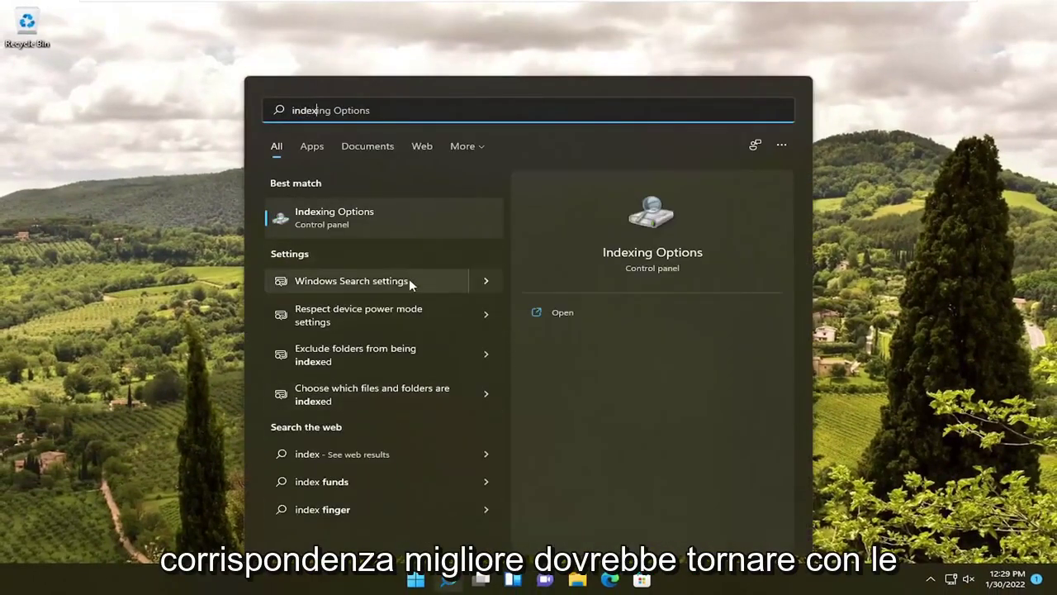
left_click(354, 218)
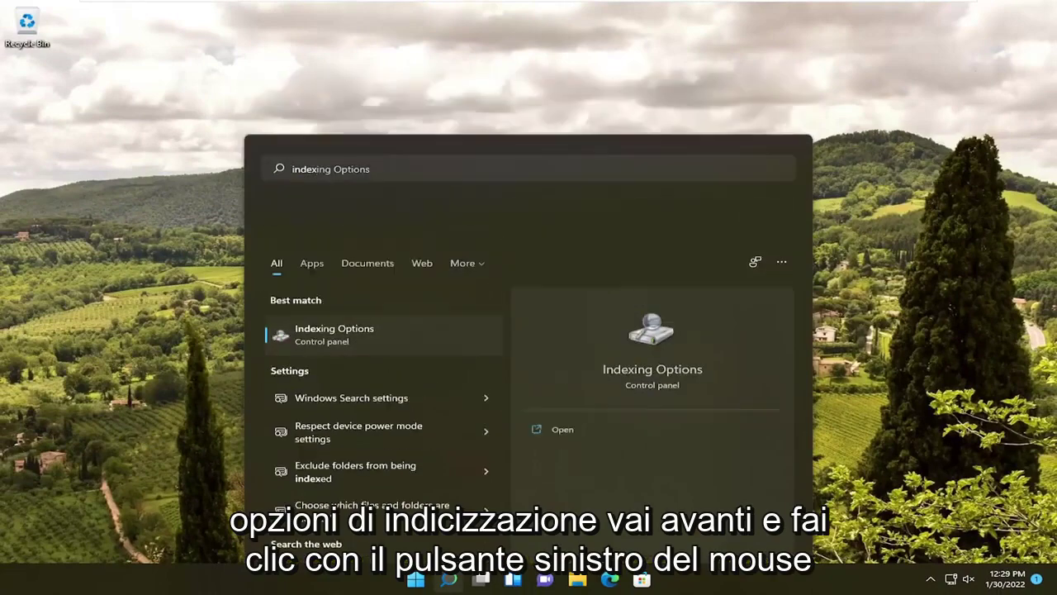
left_click_drag(157, 49, 462, 73)
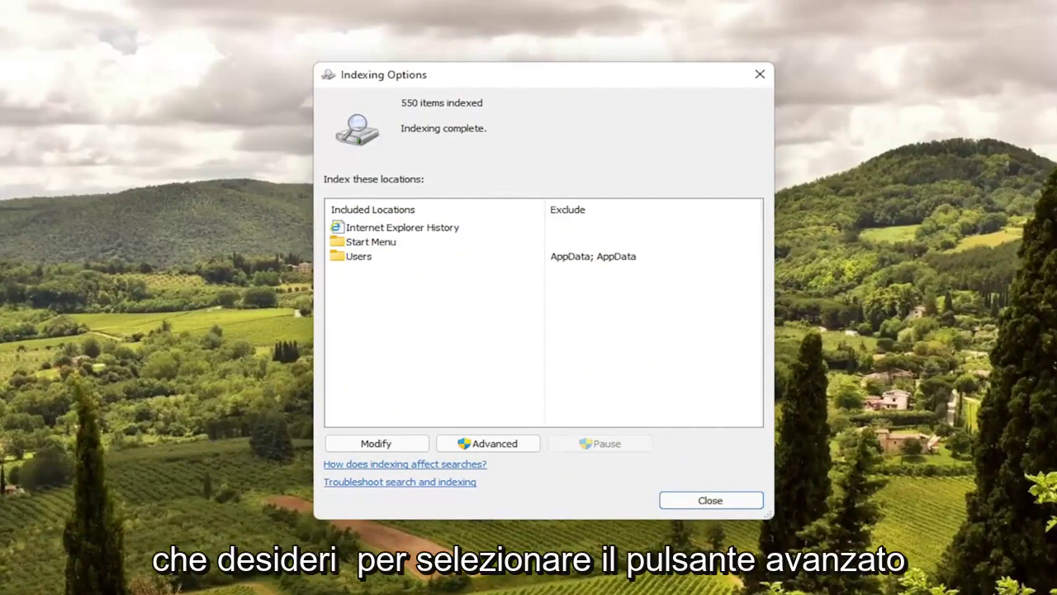
left_click(484, 447)
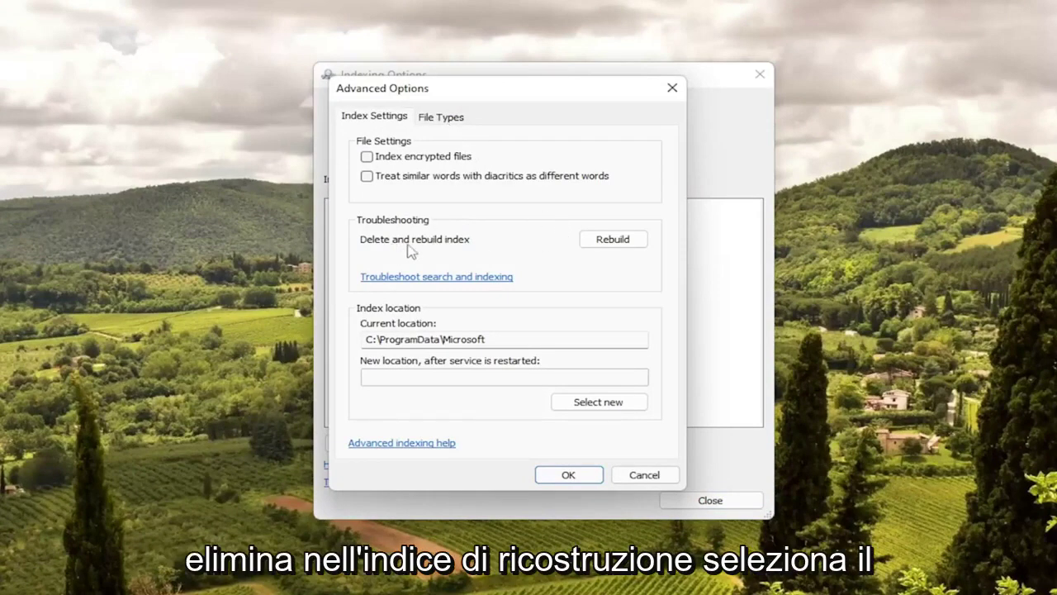
Step: Rebuild the search index and confirm, letting it finish with 550 items indexed
left_click(613, 242)
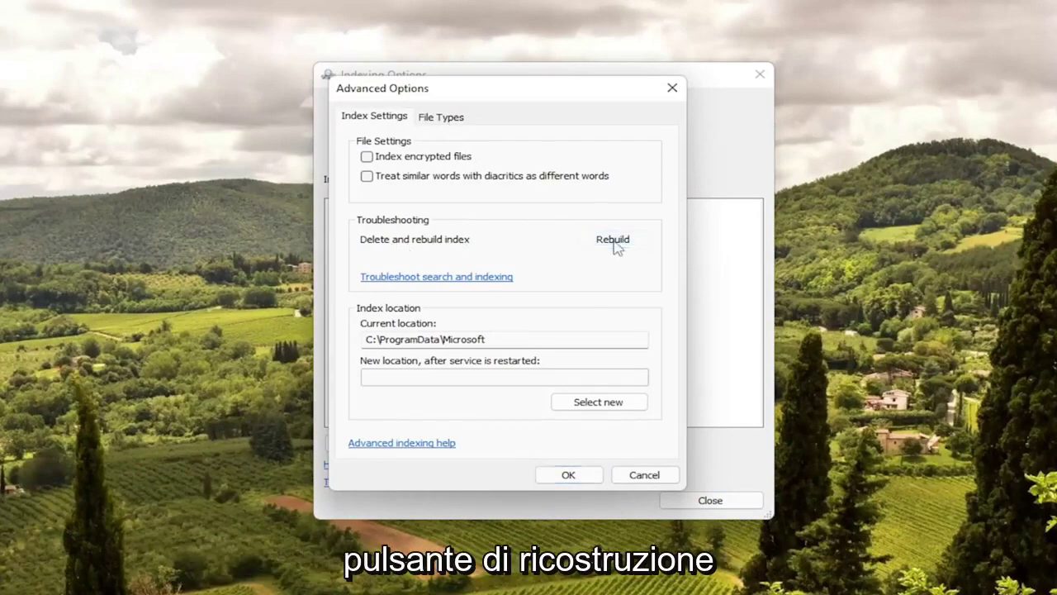
left_click(579, 404)
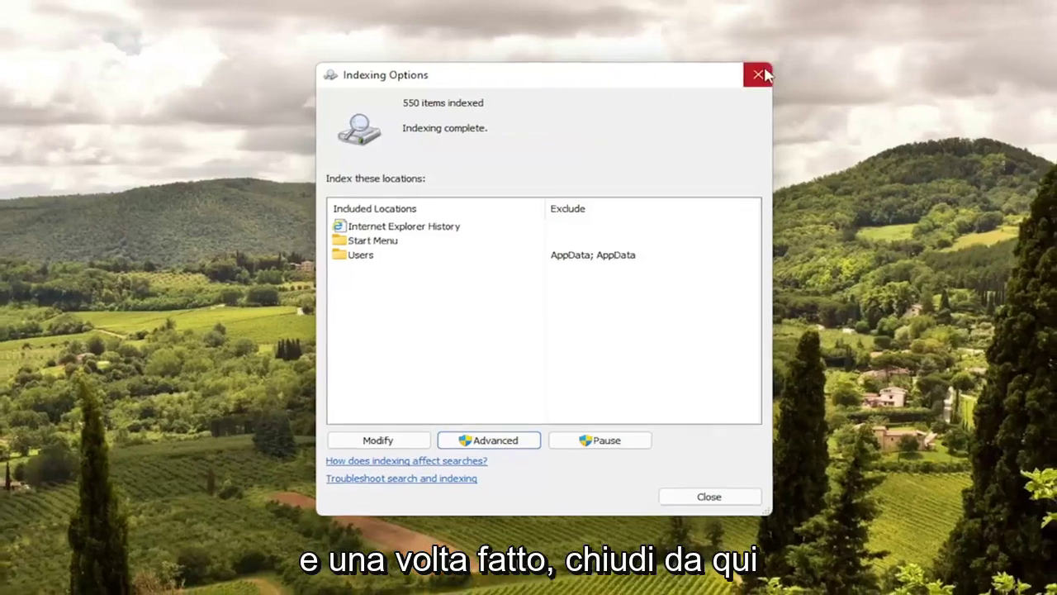
Step: Close Indexing Options and launch Command Prompt as administrator from a 'cmd' search
left_click(758, 75)
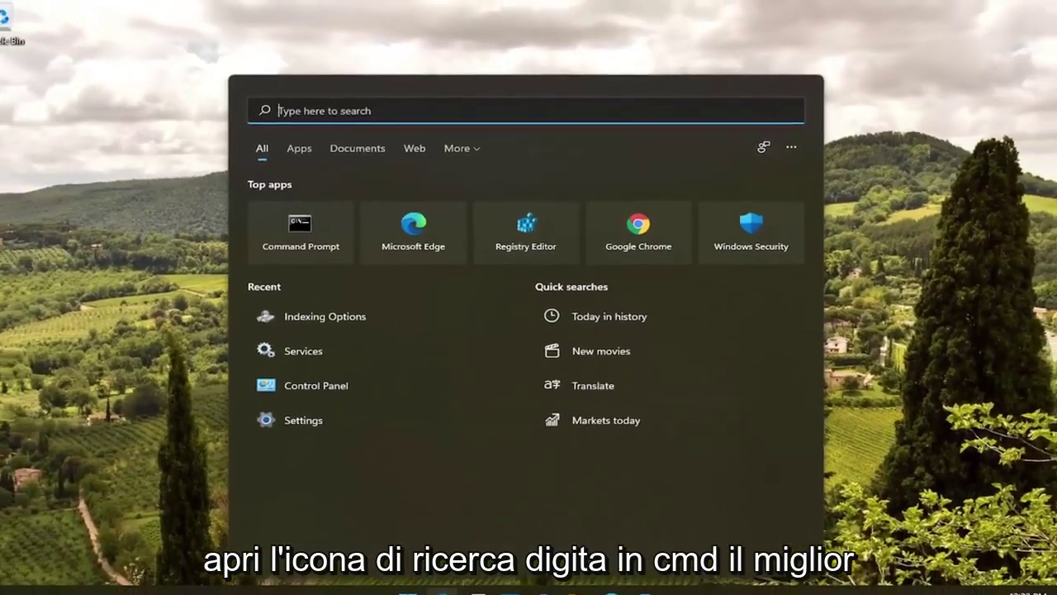
type("cmd")
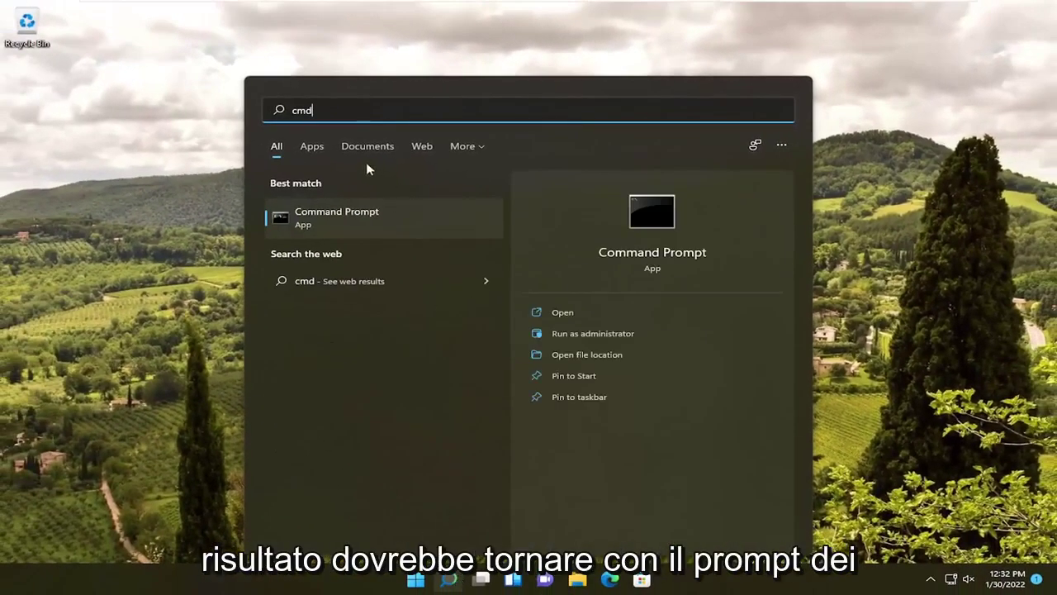
right_click(376, 228)
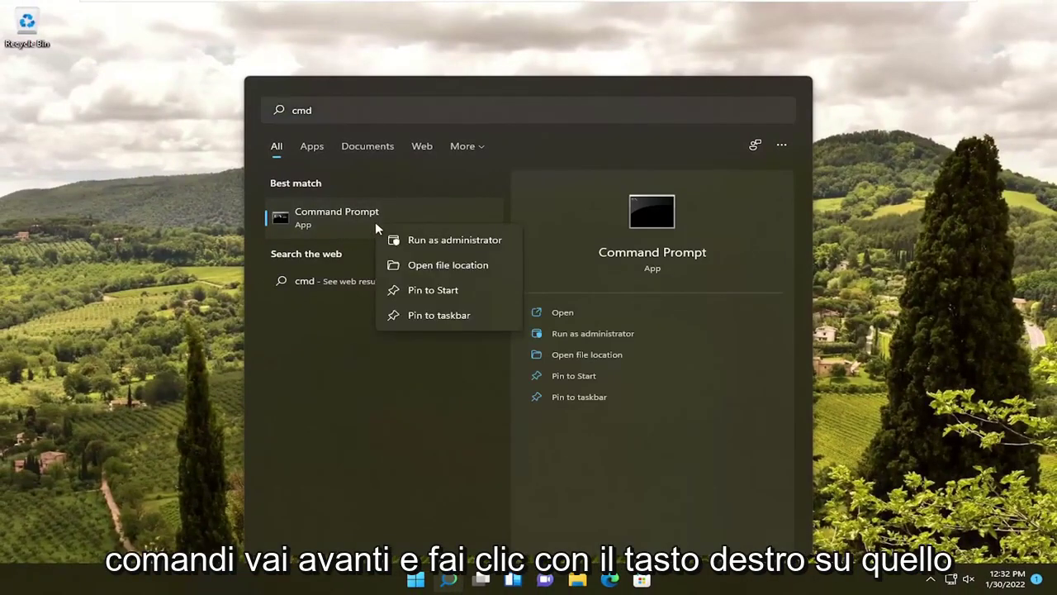
left_click(459, 240)
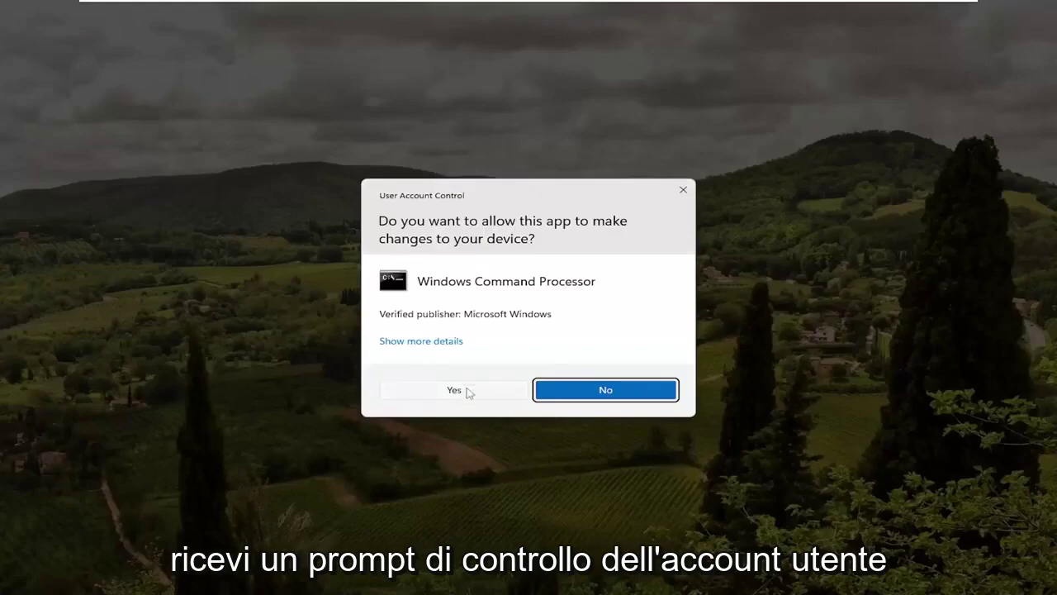
left_click(463, 393)
left_click_drag(398, 28, 548, 108)
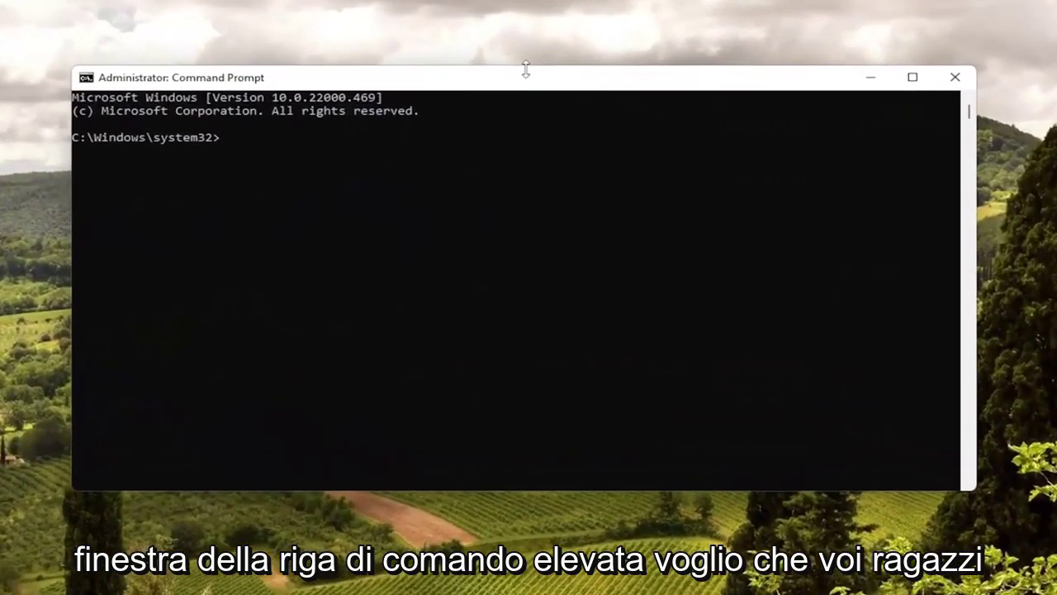
Step: Run sfc /scannow, which finds no integrity violations
type("sfc")
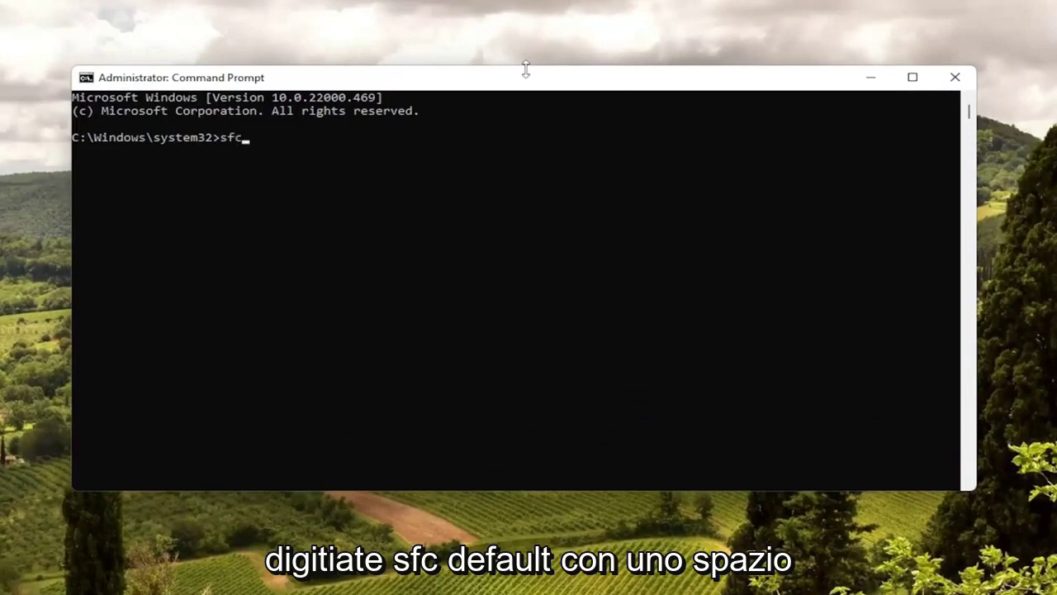
type("annow")
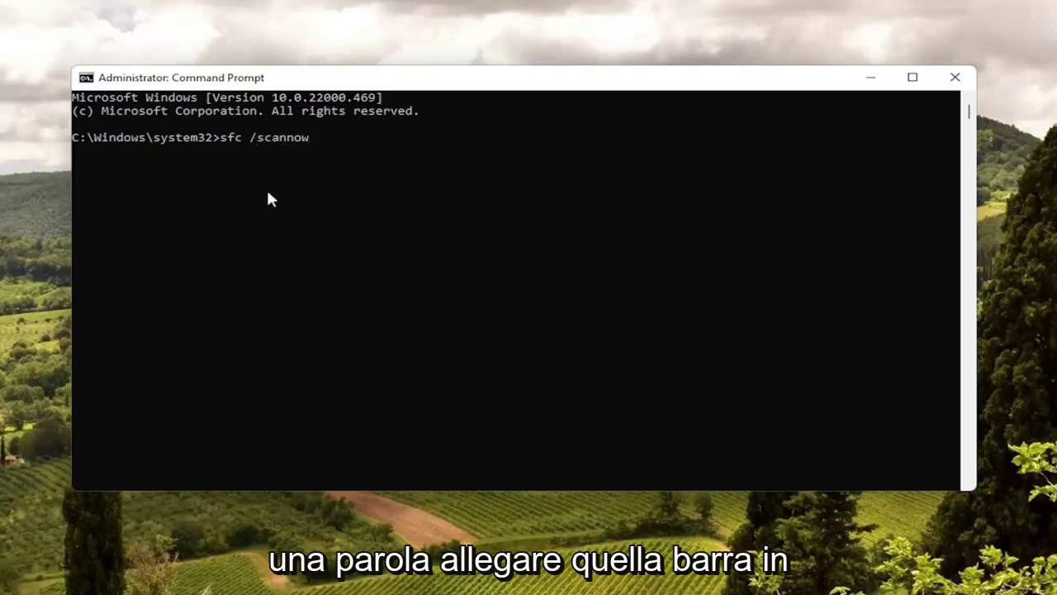
key("Return")
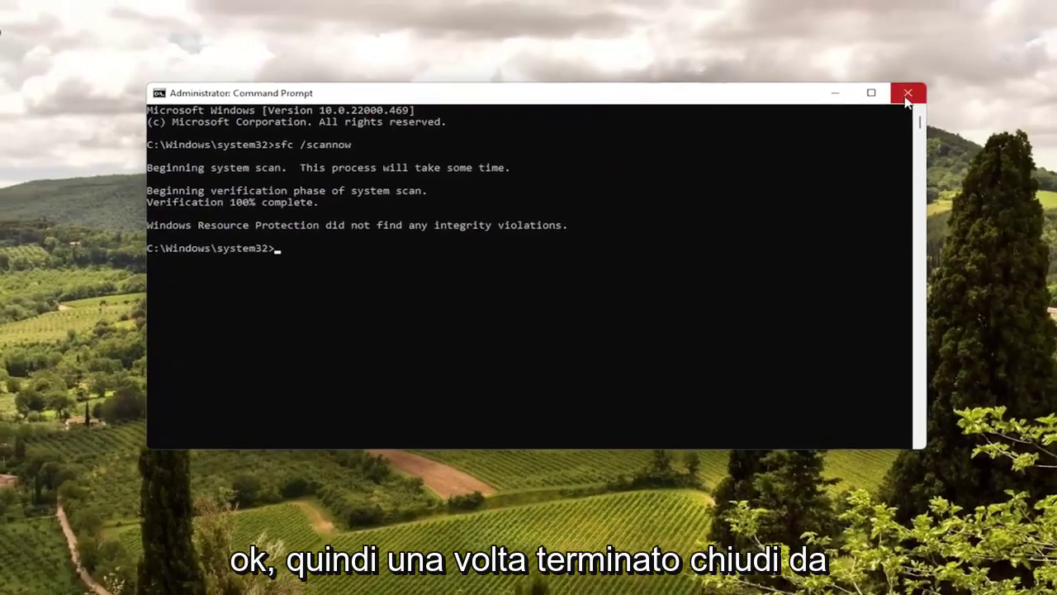
Step: Close Command Prompt and restart the PC from the Start button's quick menu
left_click(937, 83)
right_click(416, 581)
mouse_move(403, 527)
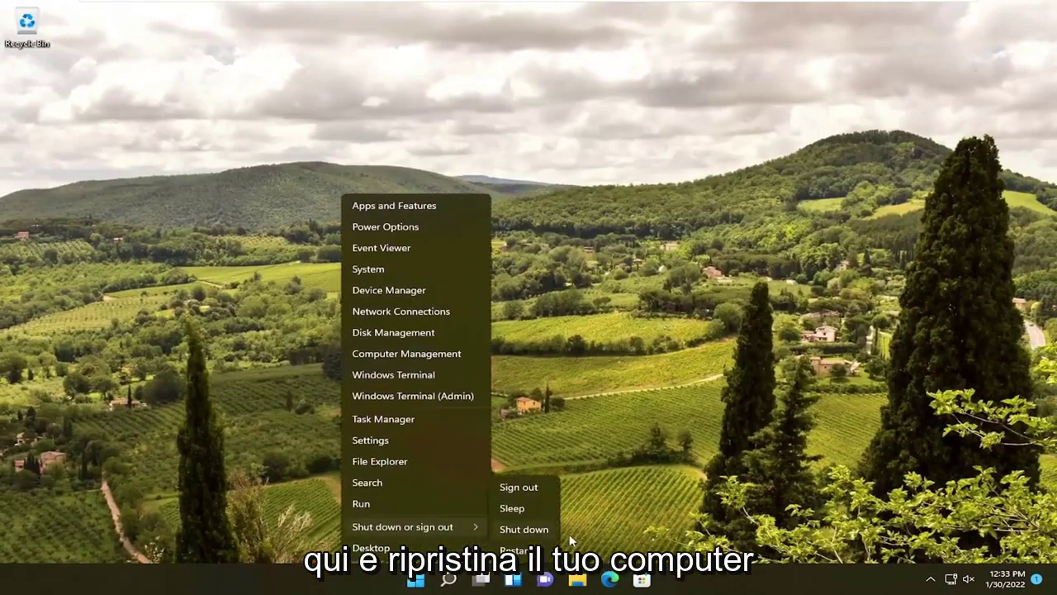
left_click(536, 551)
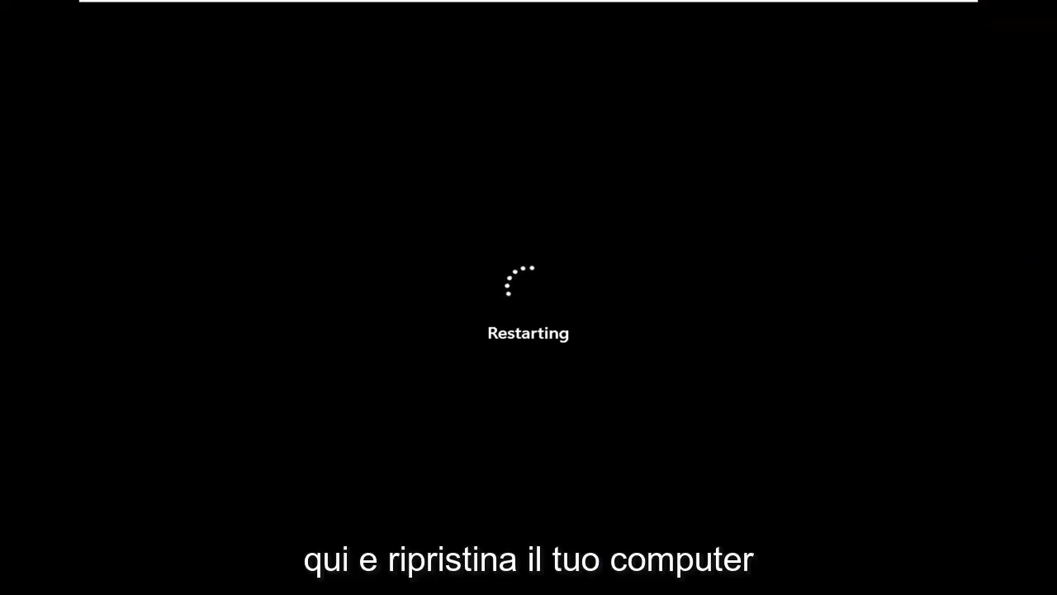